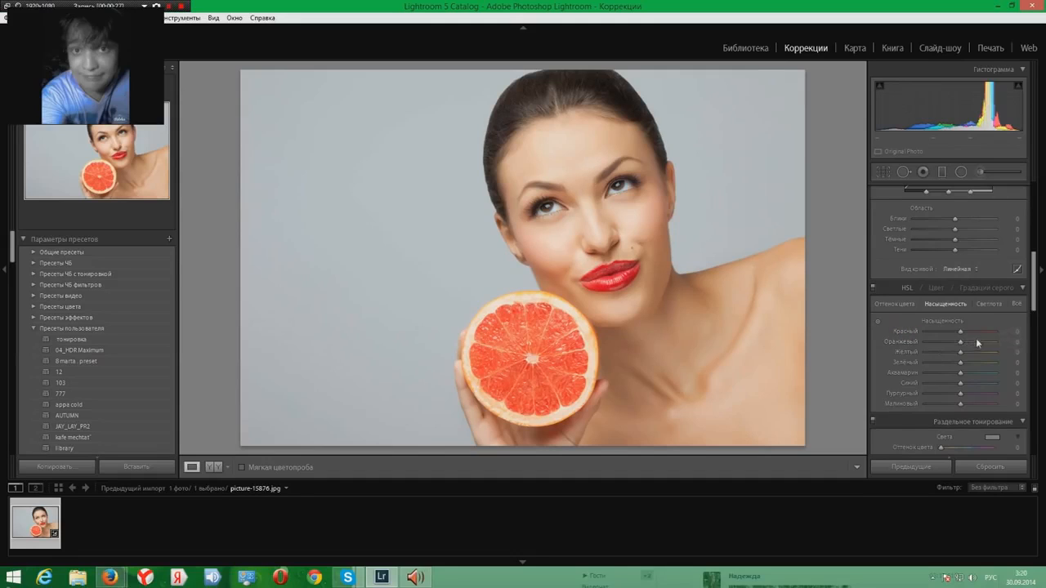
- Set the HSL saturation of orange, yellow, green, aqua, blue, purple and magenta to −100, leaving red alone
drag(961, 344, 899, 407)
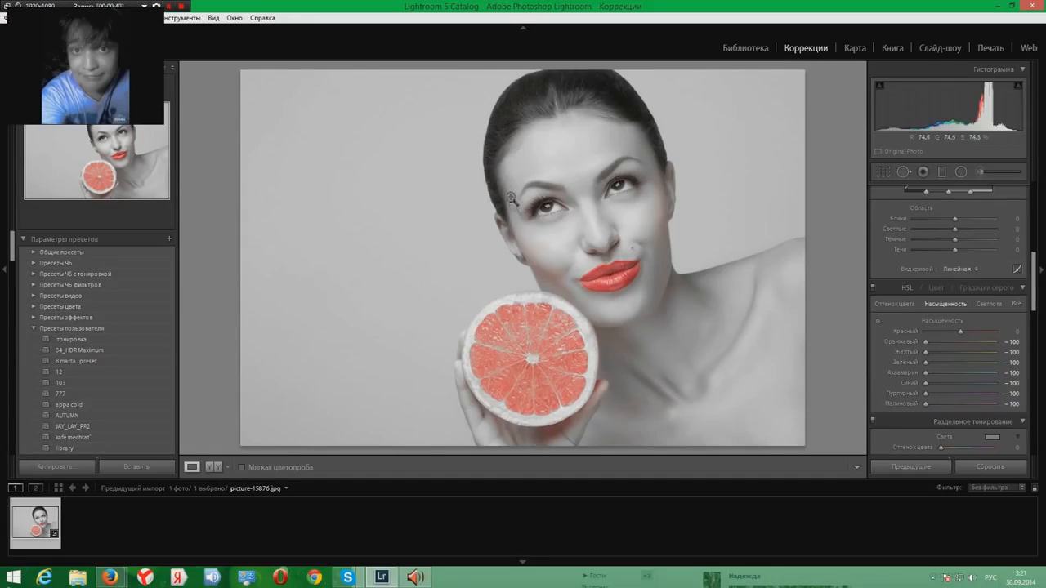
- Start an Adjustment Brush mask with saturation −100 beside the woman's ear and reduce the brush size to 14
click(981, 174)
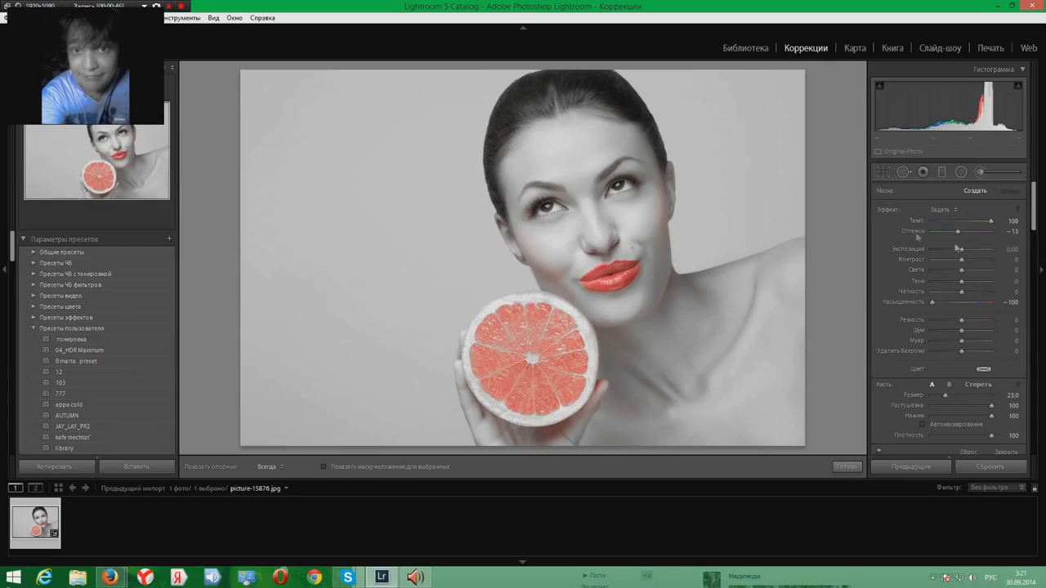
key(h)
click(671, 229)
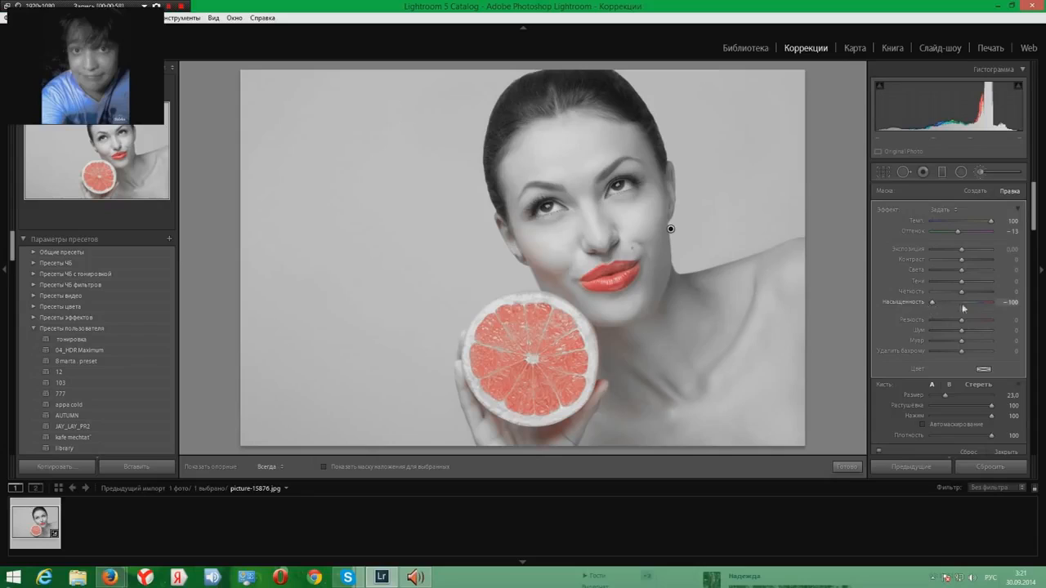
key(h)
key(h)
key(h)
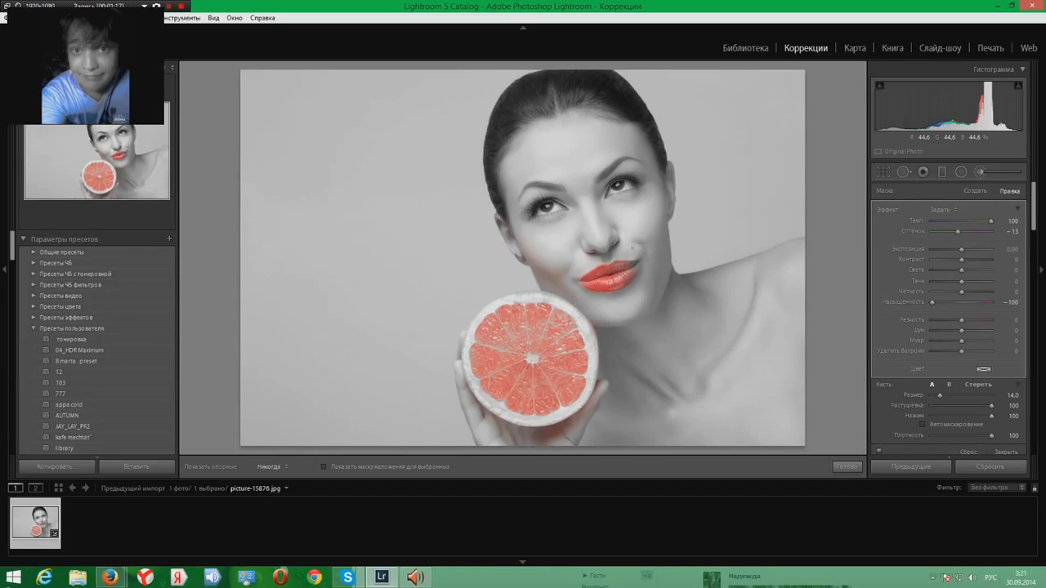
- Paint out the remaining colour on the chin and the hand around the grapefruit, reducing the brush size to 4
key(h)
key(h)
key(h)
key(h)
key(h)
key(h)
- Brush over the lips with the size 4 brush at saturation −100 to remove their red colour
drag(585, 284, 628, 282)
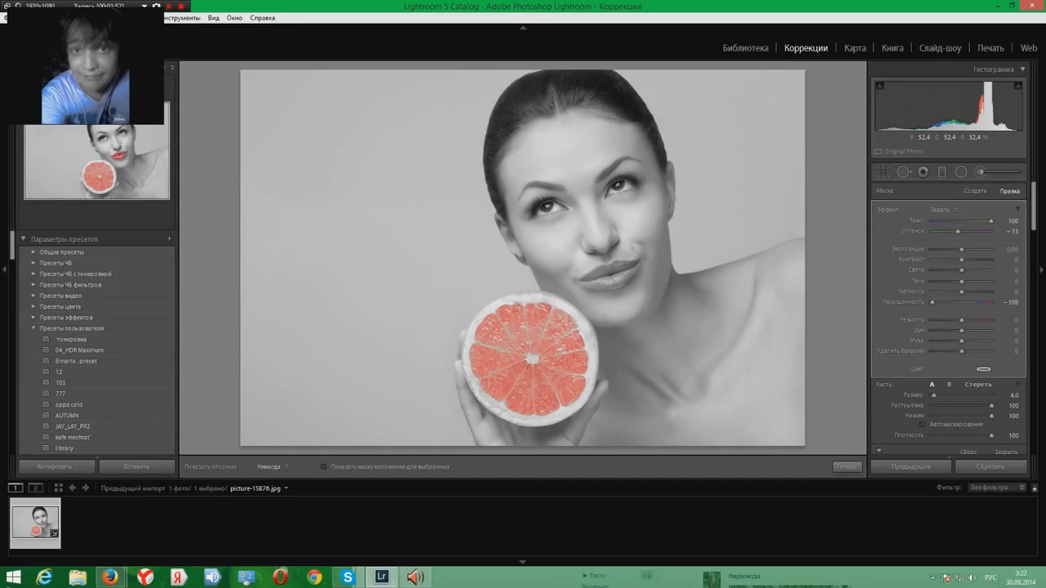
key(h)
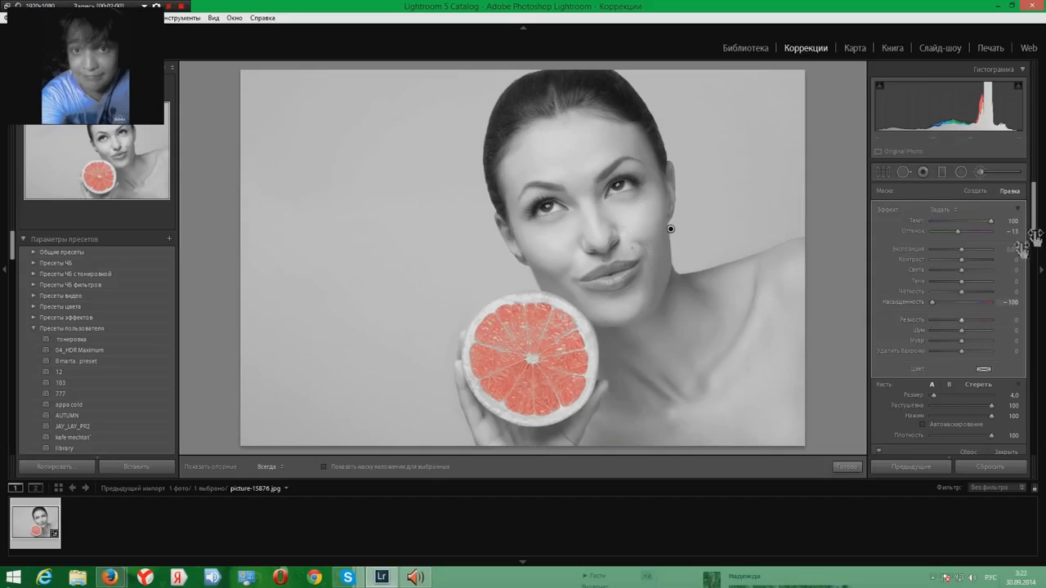
- Close the Adjustment Brush and set the photo's white-balance temperature to −2
click(982, 175)
mouse_move(1036, 214)
mouse_down()
mouse_move(1043, 307)
mouse_move(1043, 209)
mouse_up()
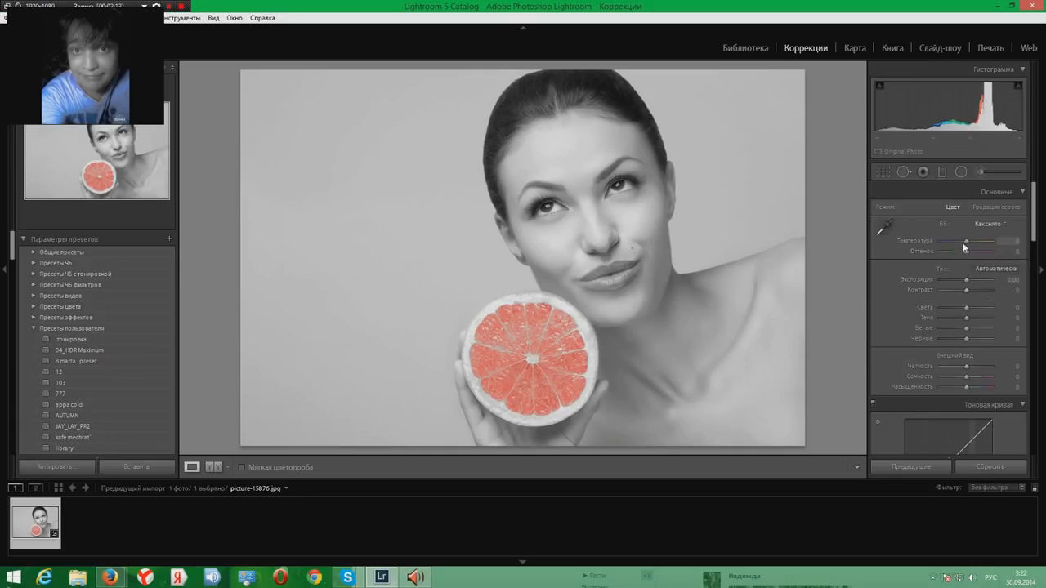
mouse_move(969, 240)
mouse_down()
mouse_move(955, 244)
mouse_move(981, 243)
mouse_move(955, 252)
mouse_move(966, 257)
mouse_up()
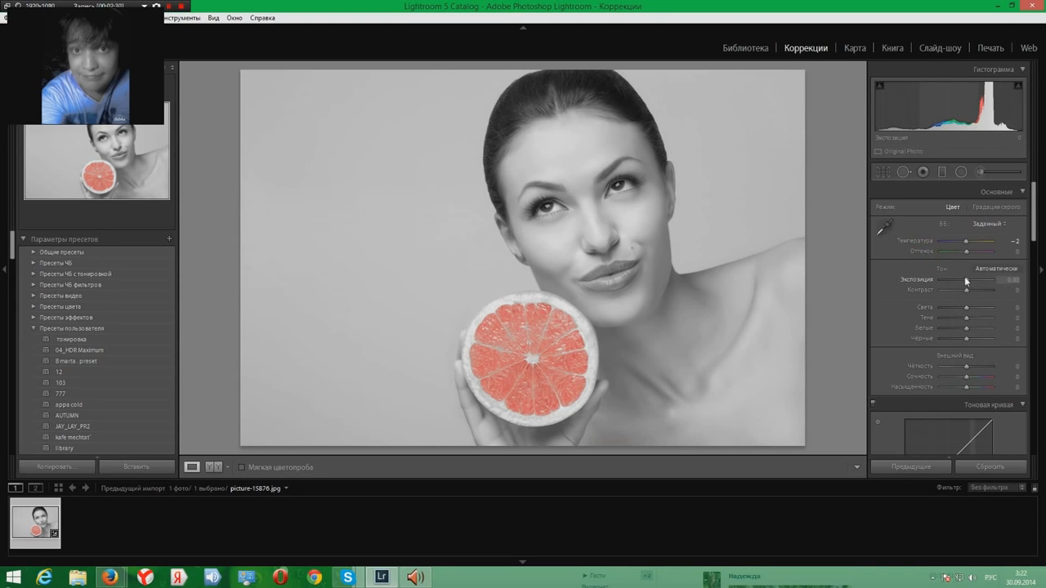
- Try a lower exposure and reset it, and set highlights to −60, shadows to −28, whites to −17 and blacks to −60
mouse_move(967, 282)
mouse_down()
mouse_move(979, 280)
mouse_move(966, 281)
mouse_up()
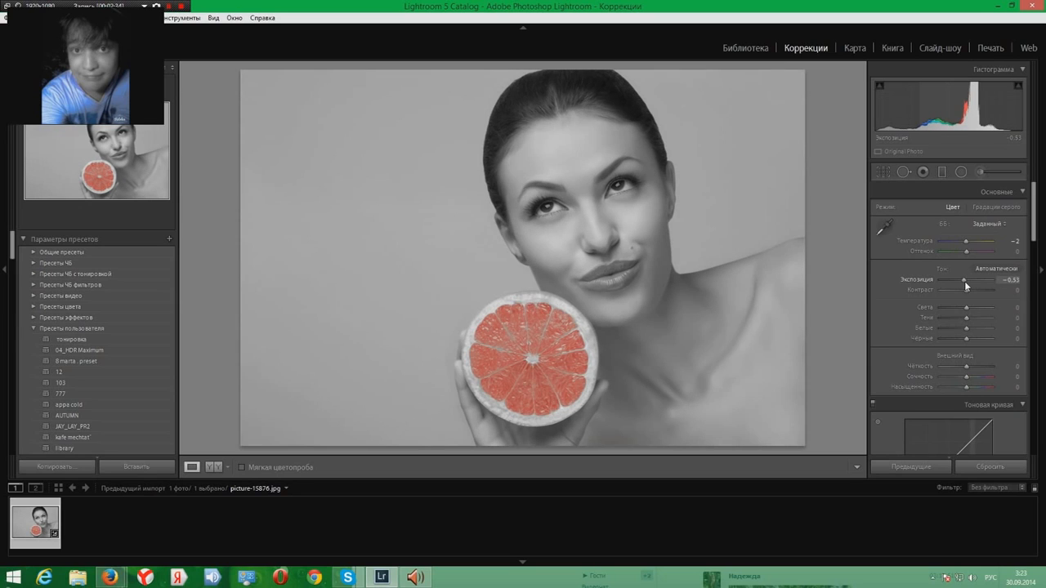
double_click(919, 279)
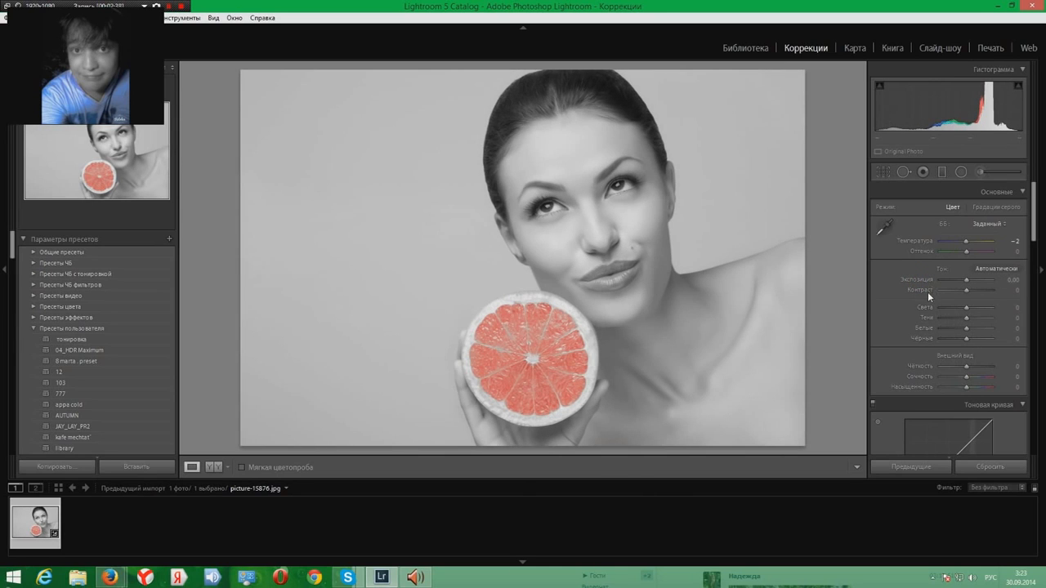
mouse_move(967, 310)
mouse_down()
mouse_move(981, 310)
mouse_move(950, 310)
mouse_move(970, 326)
mouse_move(951, 338)
mouse_up()
click(966, 320)
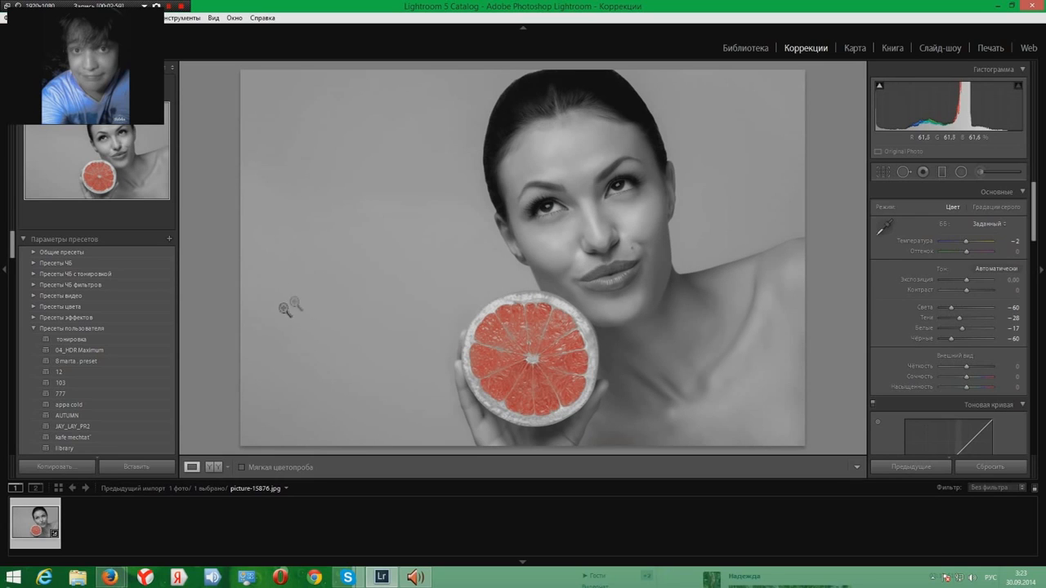
- Export the photo to the folder D:\мои фильмы, in the subfolder "Безымянный экспорт"
click(5, 17)
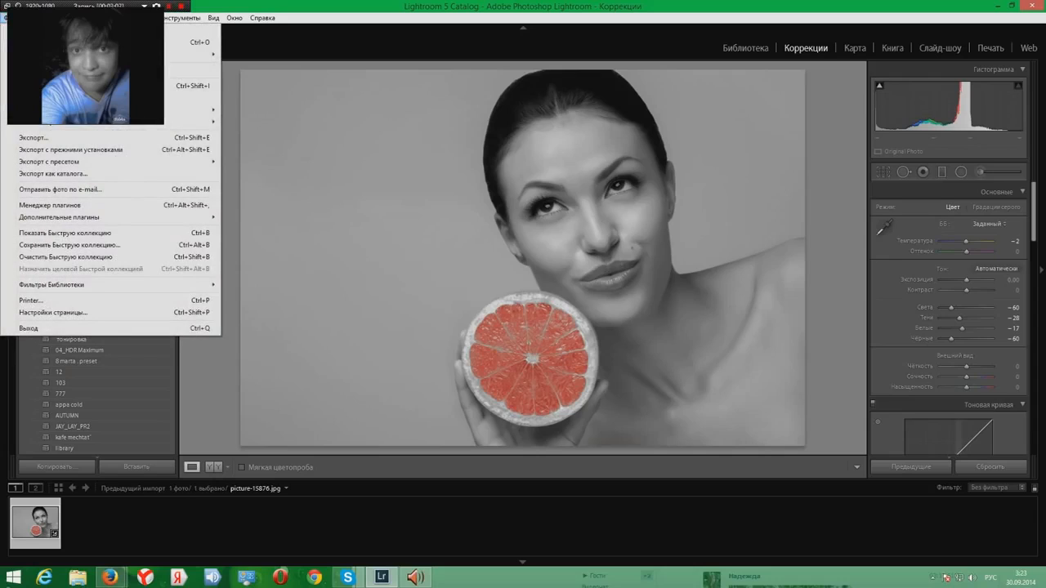
click(69, 139)
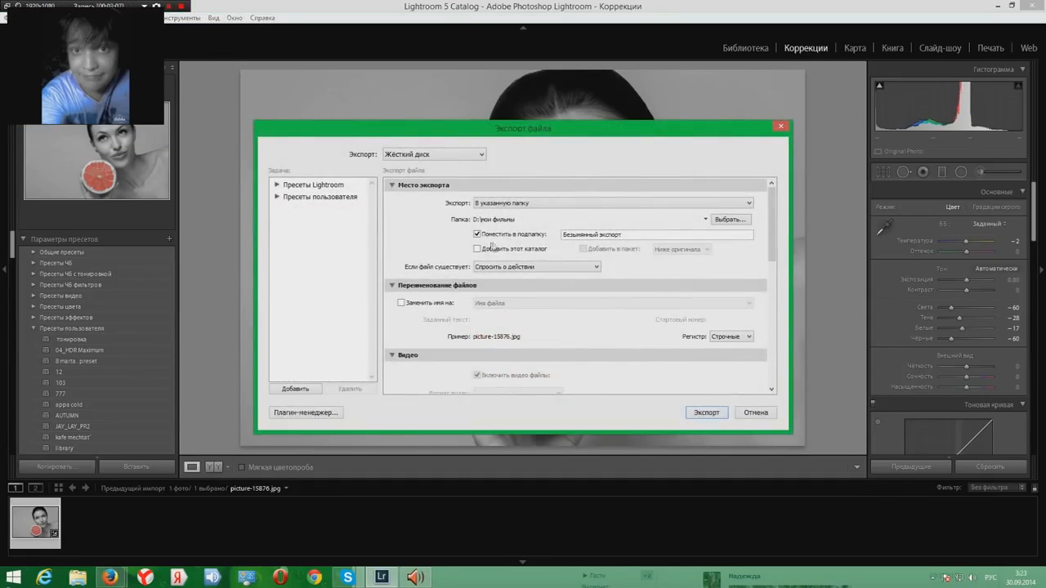
click(708, 413)
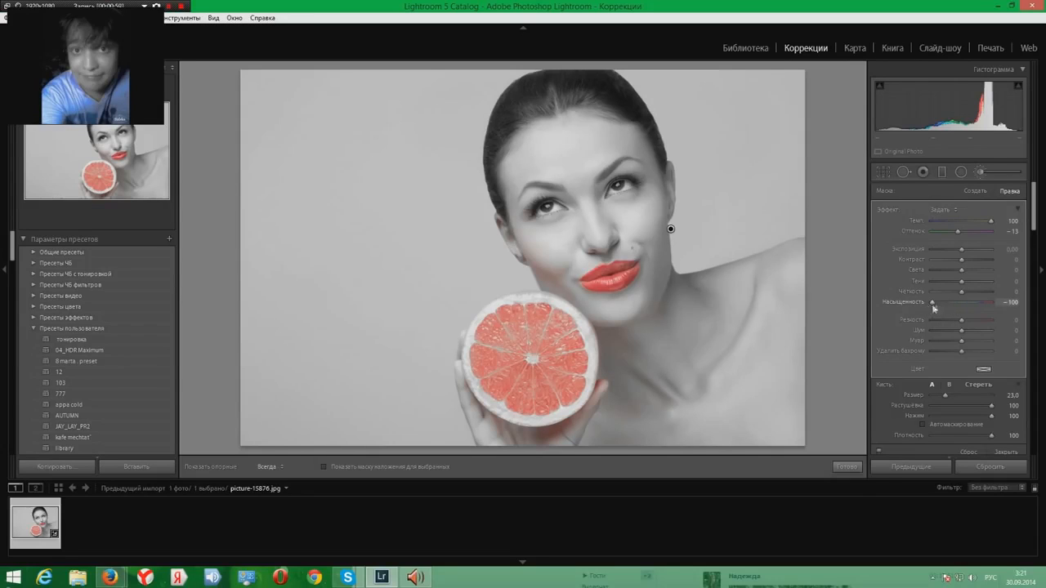
- Reduce the Adjustment Brush size and paint at saturation −100 over the remaining colour on the face beside the jaw
key(h)
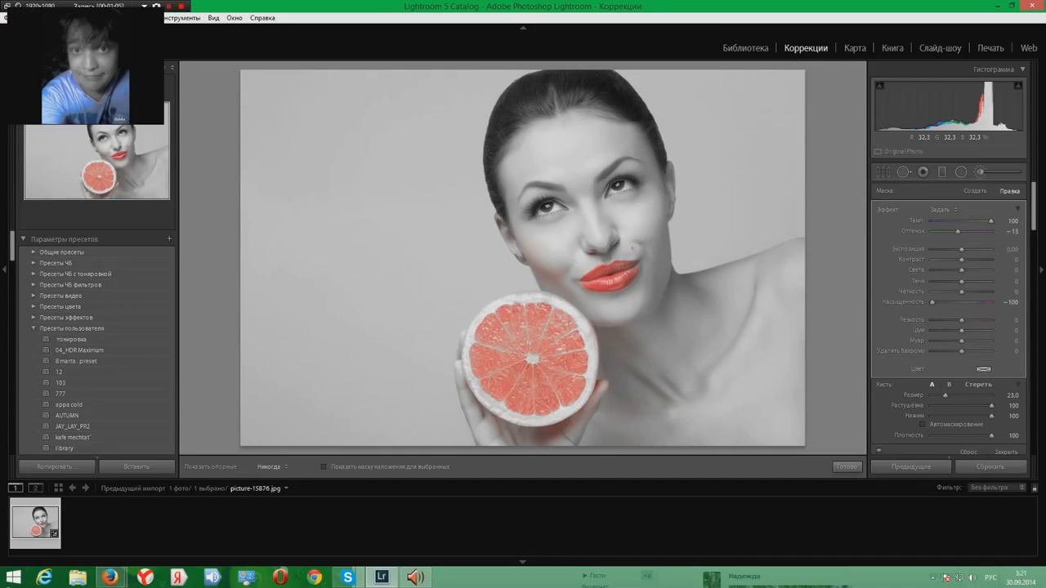
key(h)
key(h)
key(h)
key(bracketleft)
click(526, 247)
key(h)
key(h)
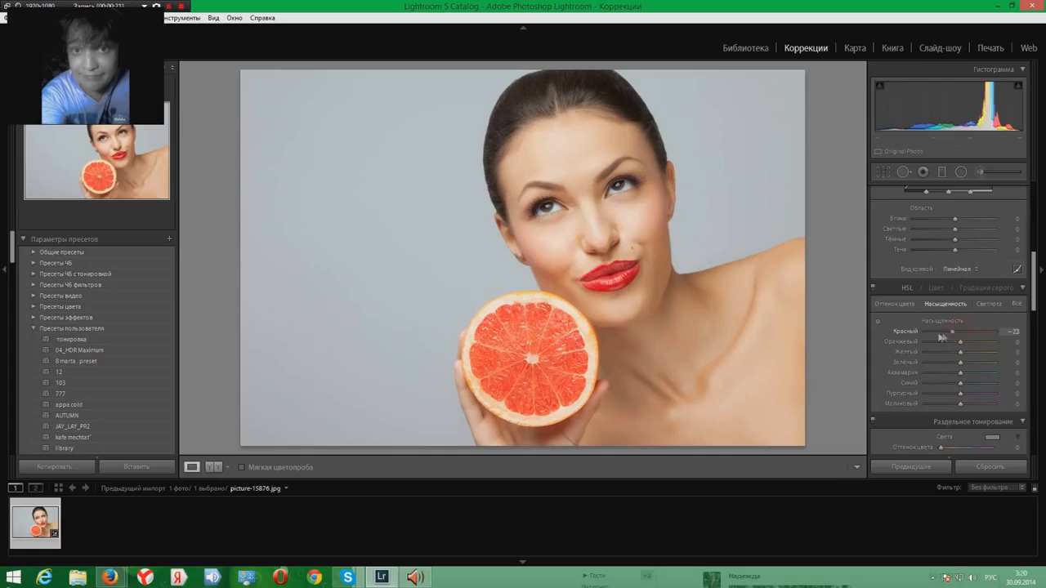
- Try a lower red saturation and reset it, and set the saturation of all colours from orange to magenta to −100
mouse_move(961, 333)
mouse_down()
mouse_move(921, 334)
mouse_move(957, 336)
mouse_up()
double_click(903, 332)
drag(961, 344, 902, 351)
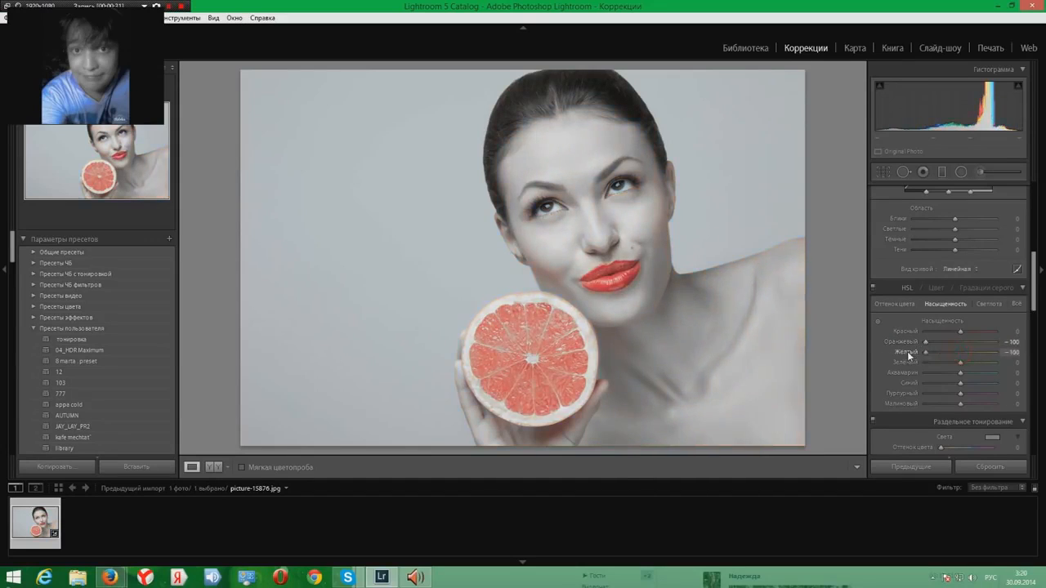
drag(964, 364, 900, 411)
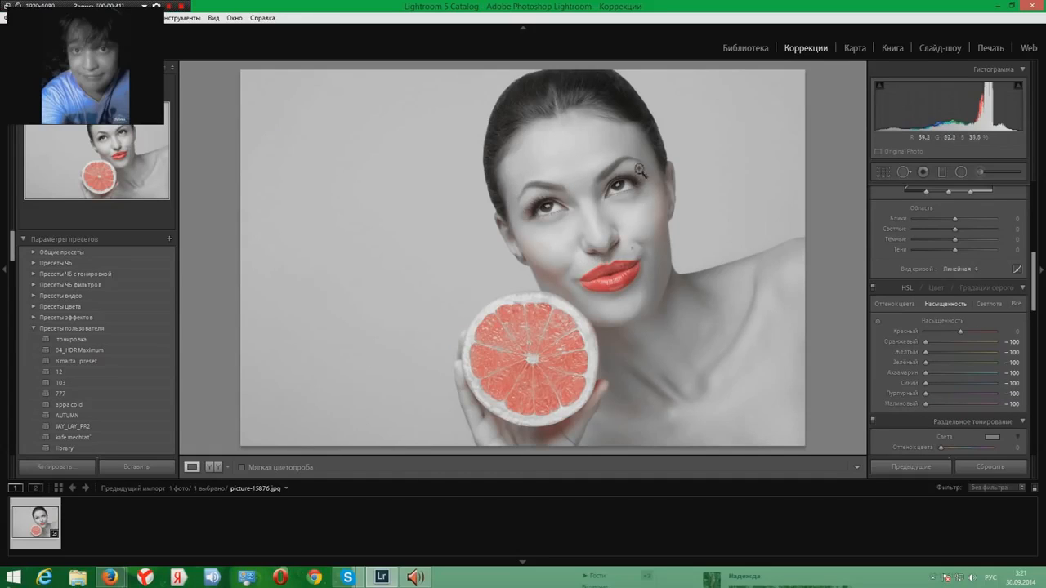
- Start an Adjustment Brush mask at saturation −100 beside the ear and paint out the colour left on the skin and hand
click(980, 173)
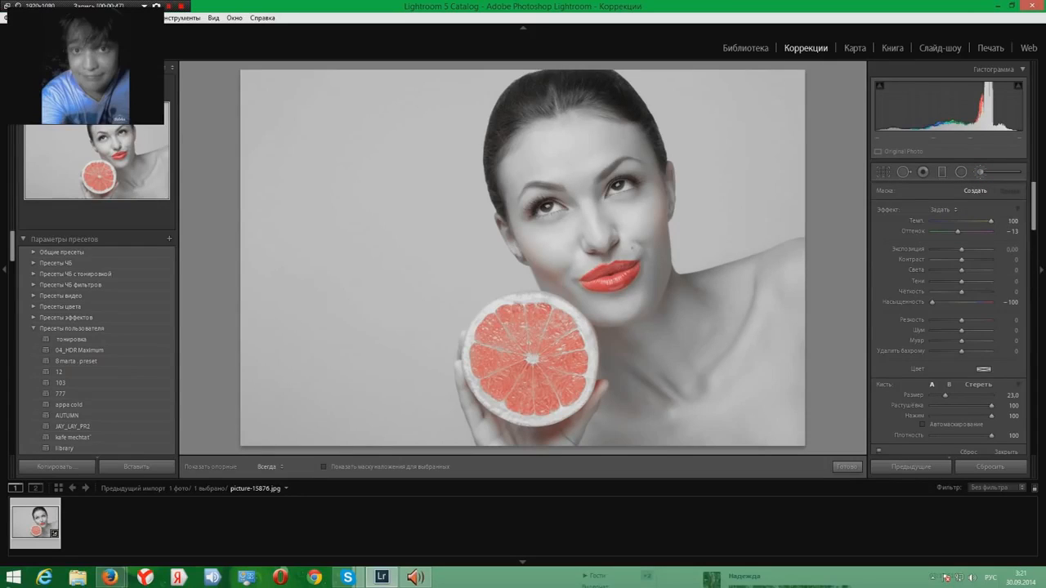
key(h)
click(671, 229)
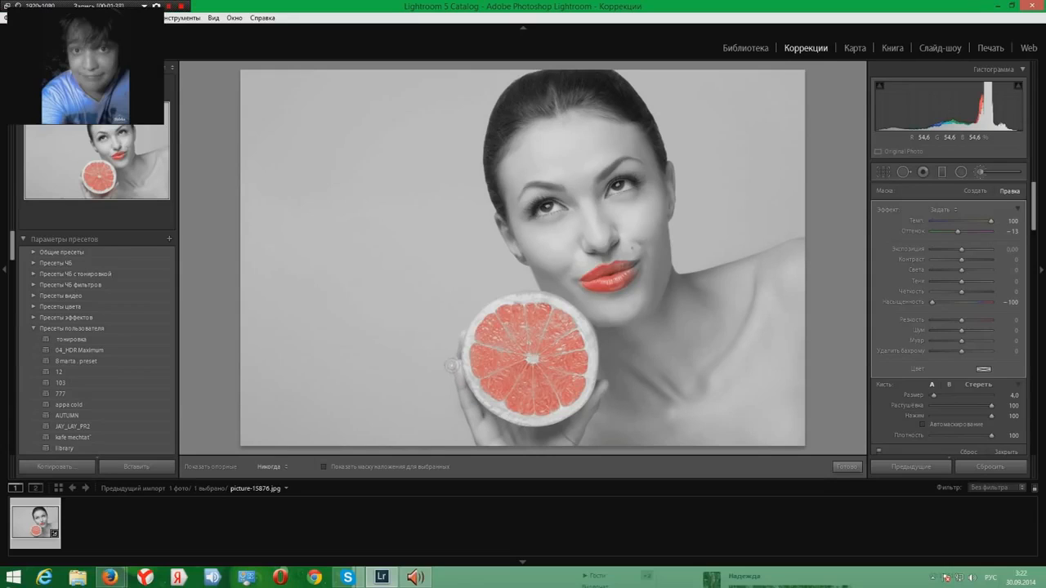
key(h)
- Desaturate the red lips by painting over them with the size 4 brush
mouse_move(647, 254)
mouse_down()
mouse_move(579, 271)
mouse_move(599, 285)
mouse_move(627, 281)
mouse_up()
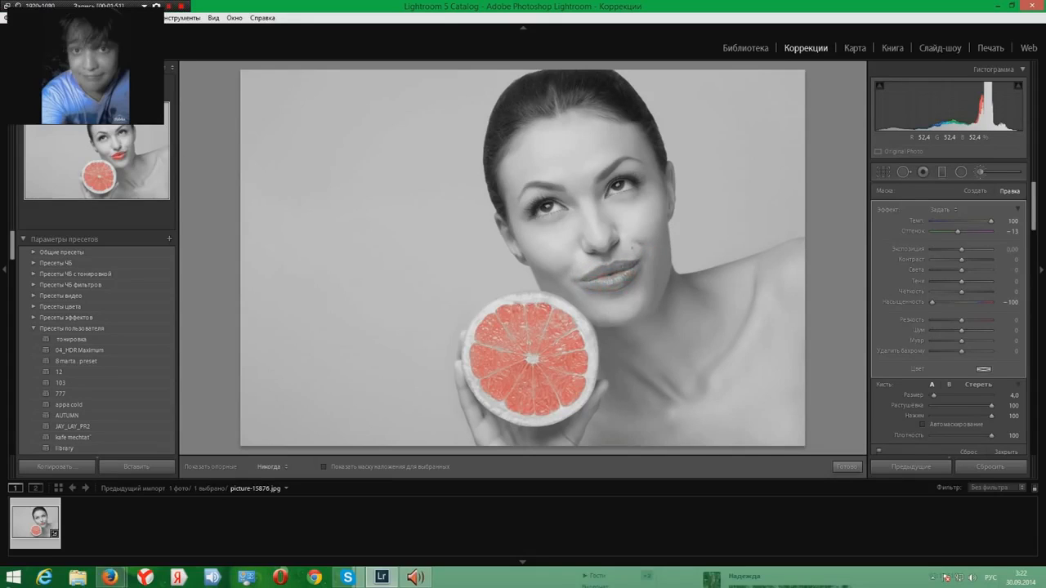
drag(637, 239, 638, 240)
- Close the Adjustment Brush, set the white-balance temperature to −2 and reset the tint
click(981, 173)
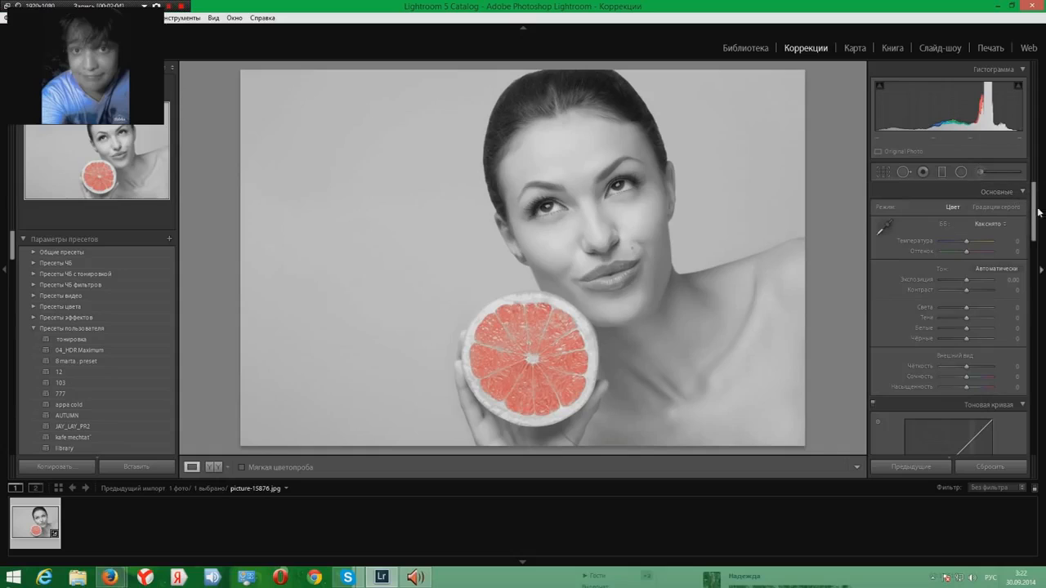
mouse_move(1040, 212)
mouse_down()
mouse_move(1040, 299)
mouse_move(1043, 208)
mouse_up()
mouse_move(969, 242)
mouse_down()
mouse_move(959, 243)
mouse_move(981, 243)
mouse_move(959, 248)
mouse_move(967, 256)
mouse_up()
double_click(927, 252)
- Try lowering the exposure to about −0.43 and reset it to its default
drag(968, 281, 965, 281)
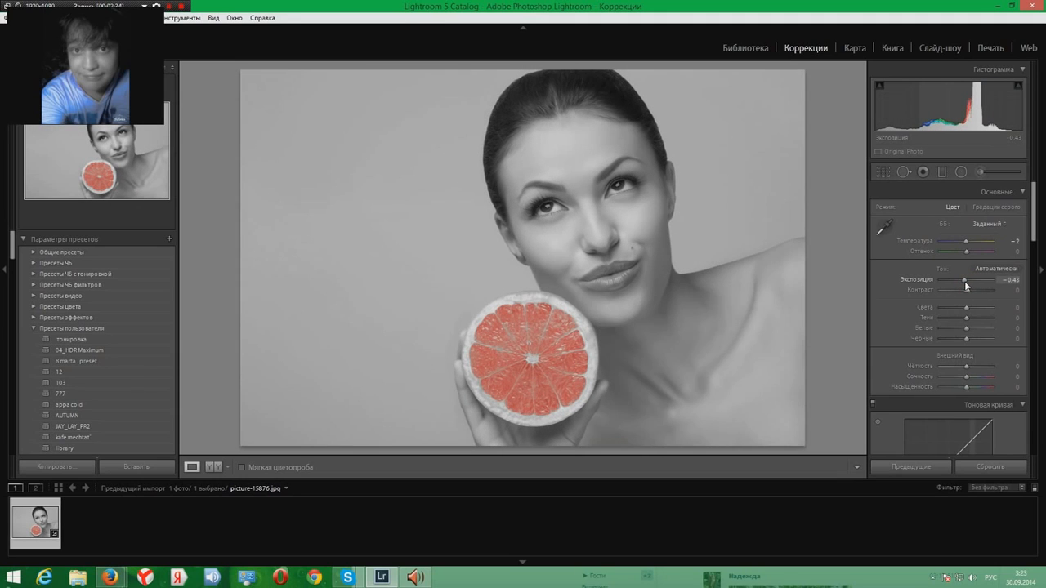
double_click(919, 281)
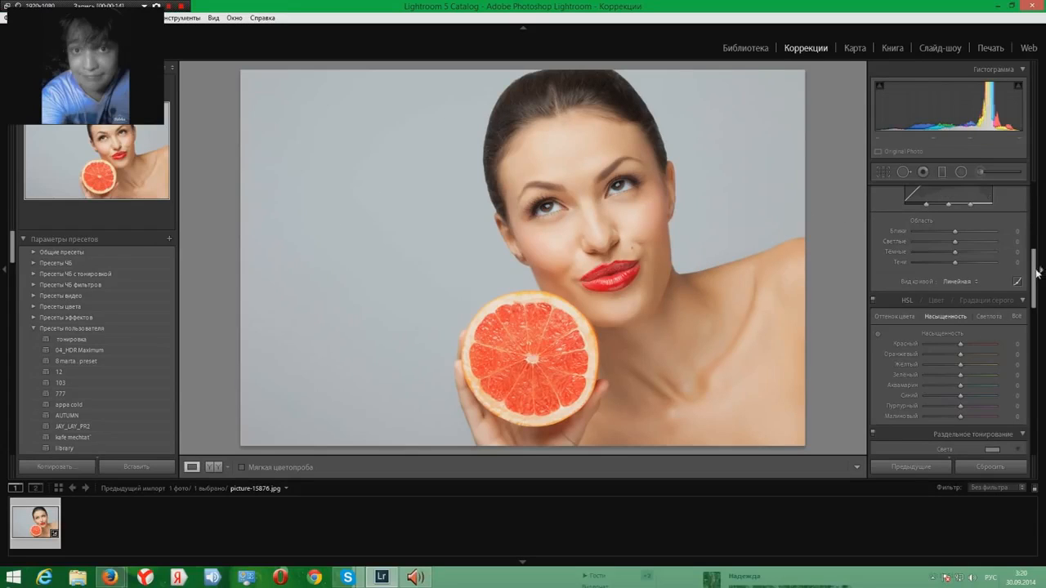
scroll(1036, 272, down, 2)
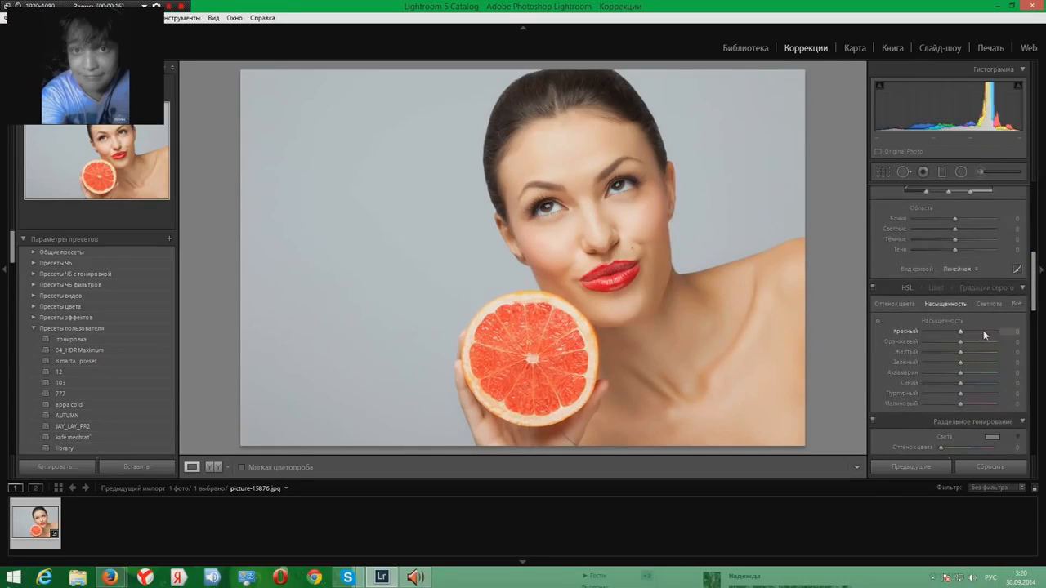